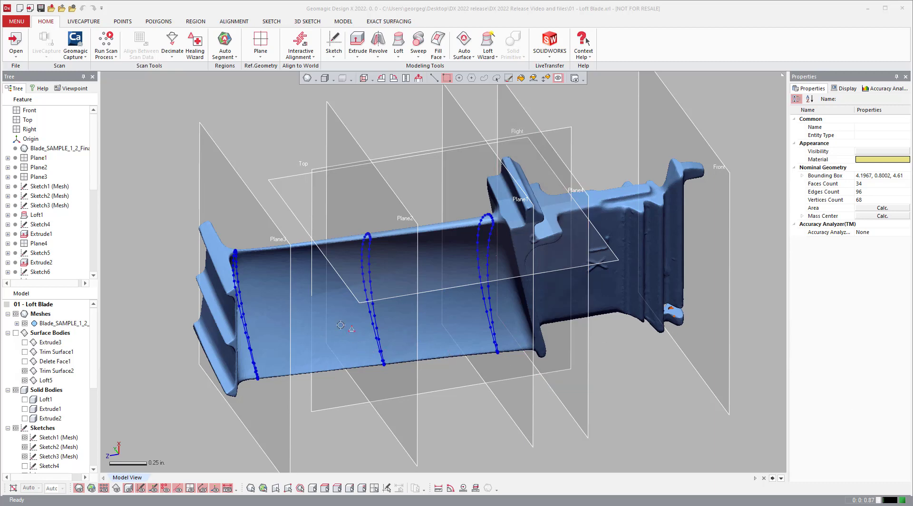
Start a loft and hide the blade scan mesh so only the section sketches remain in view
mouse_move(340, 323)
right_mouse_down()
mouse_move(147, 173)
mouse_move(265, 164)
right_mouse_up()
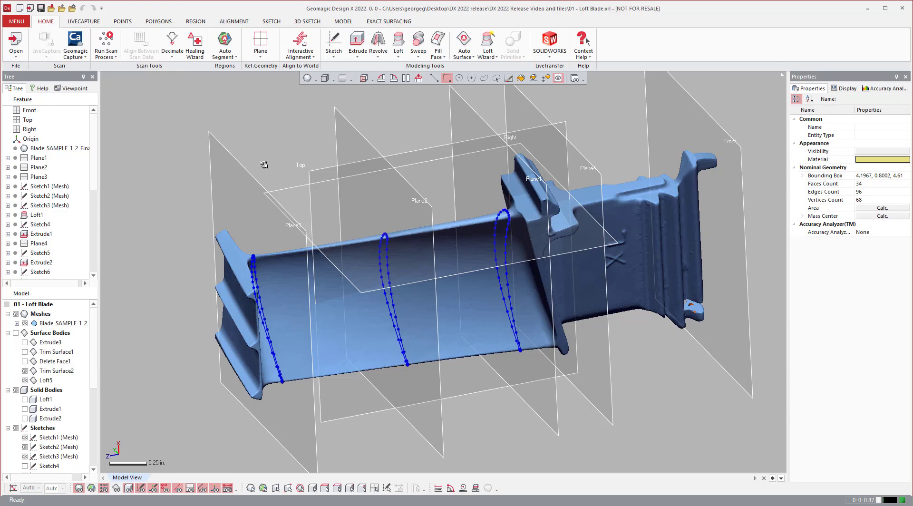
right_click_drag(265, 164, 278, 125)
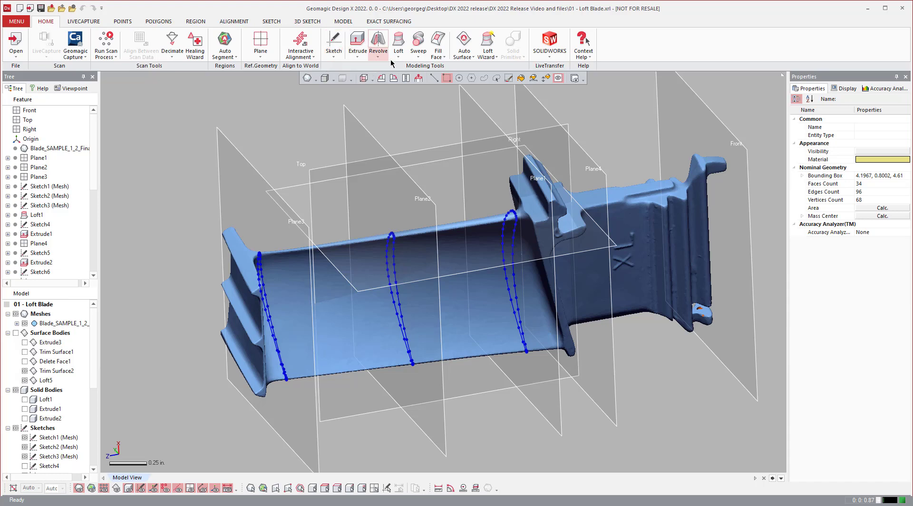
left_click(398, 47)
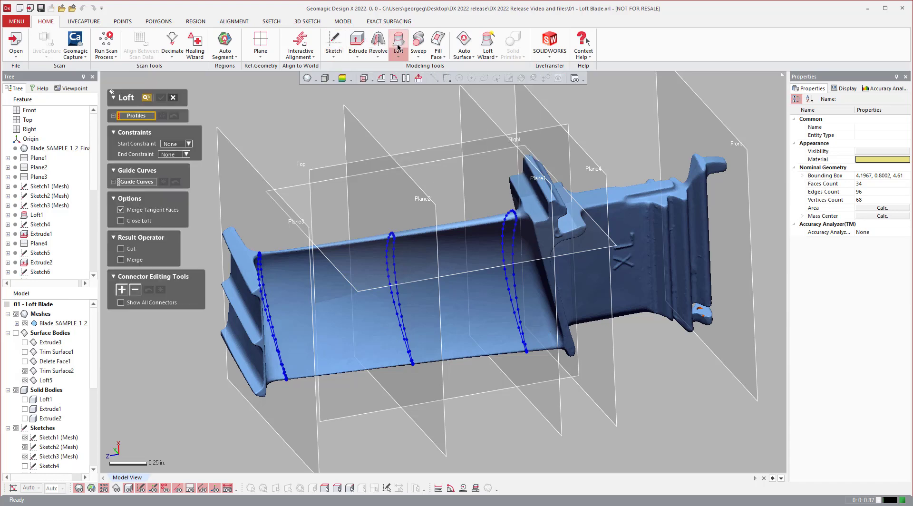
left_click(25, 323)
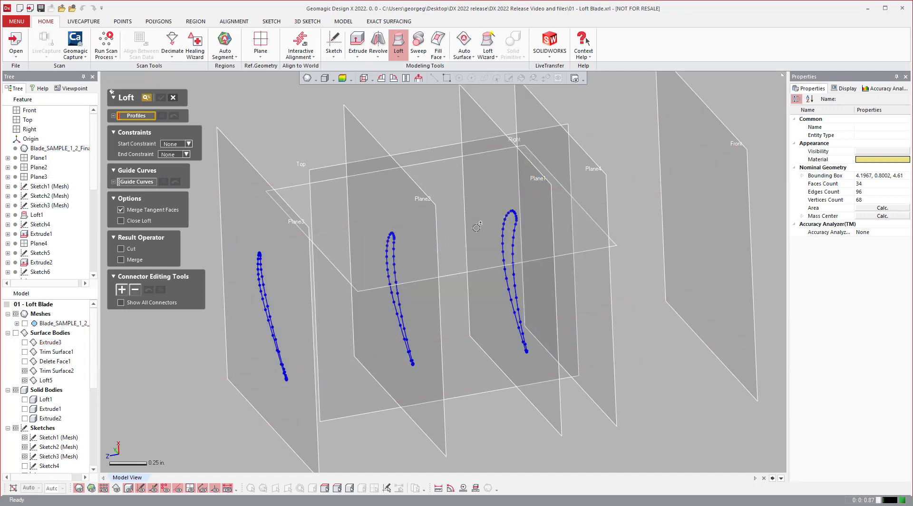
Choose the closed mesh sketches Sketch1, Sketch2 and Sketch3, in that order, as the loft profiles
scroll(516, 213, "up", 3)
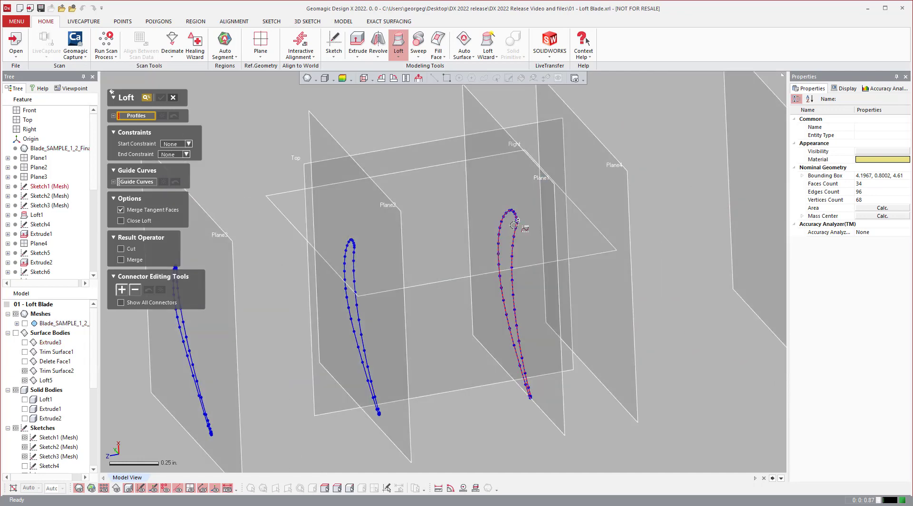
left_click(514, 225)
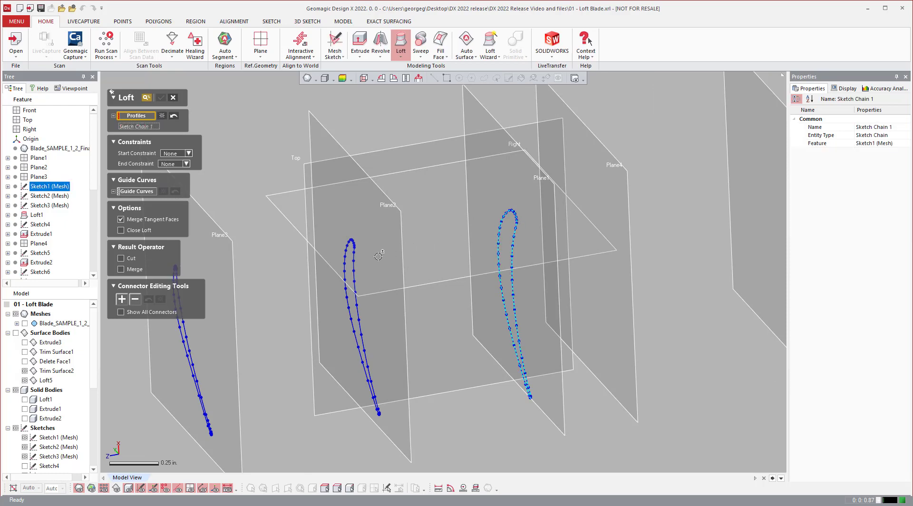
left_click(352, 253)
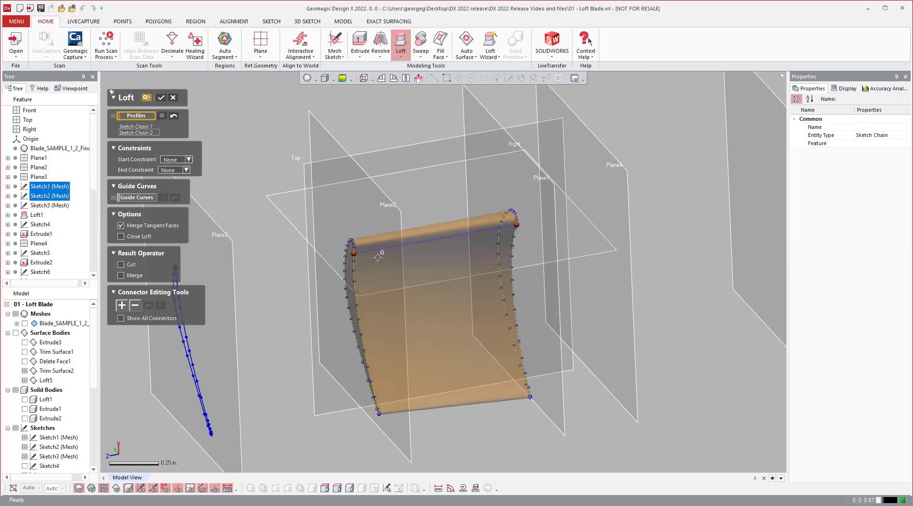
scroll(393, 266, "down", 3)
scroll(279, 272, "up", 4)
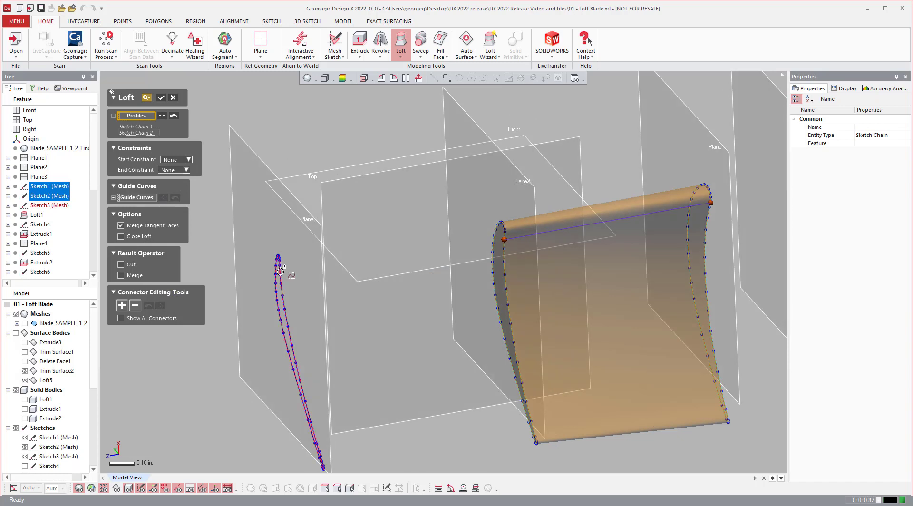
left_click(279, 266)
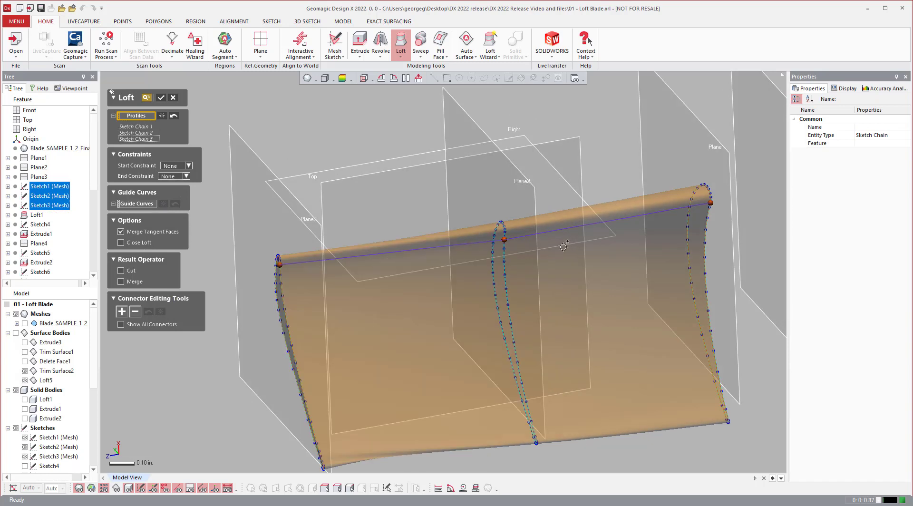
Shift the default connector's end points along the Sketch3 and Sketch1 profiles near the blade's rounded edge
left_click_drag(279, 264, 279, 271)
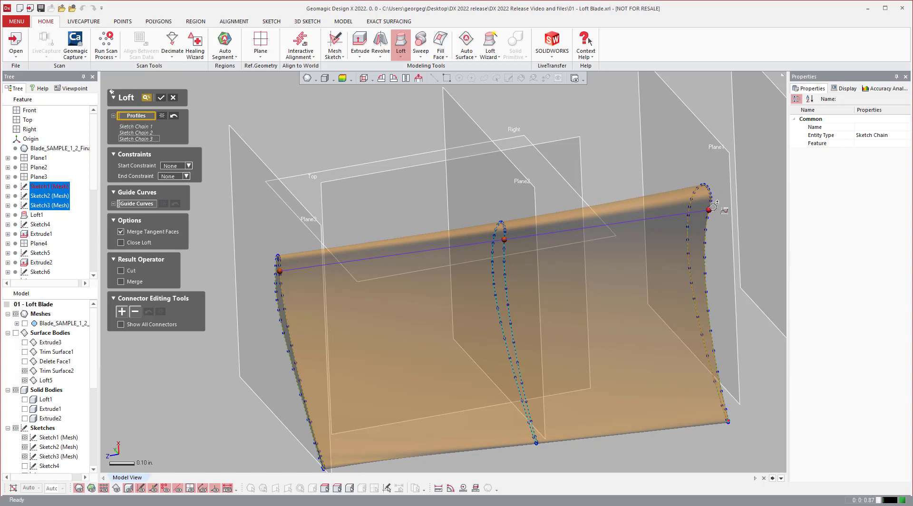
mouse_move(708, 209)
left_mouse_down()
mouse_move(707, 309)
mouse_move(709, 217)
mouse_move(722, 207)
left_mouse_up()
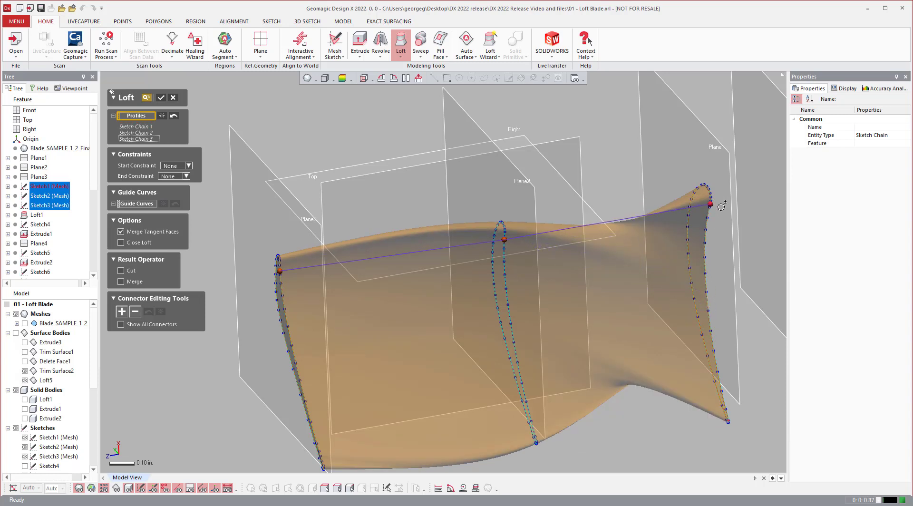
scroll(541, 218, "down", 2)
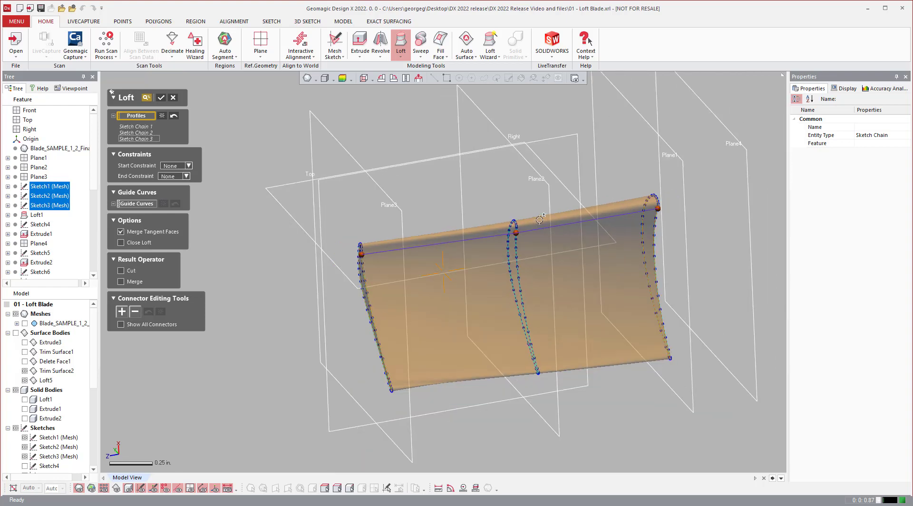
Examine the loft preview from several angles, especially how the profiles line up along the blade's thin edge
mouse_move(506, 288)
right_mouse_down()
mouse_move(540, 321)
mouse_move(604, 313)
mouse_move(616, 291)
mouse_move(585, 193)
right_mouse_up()
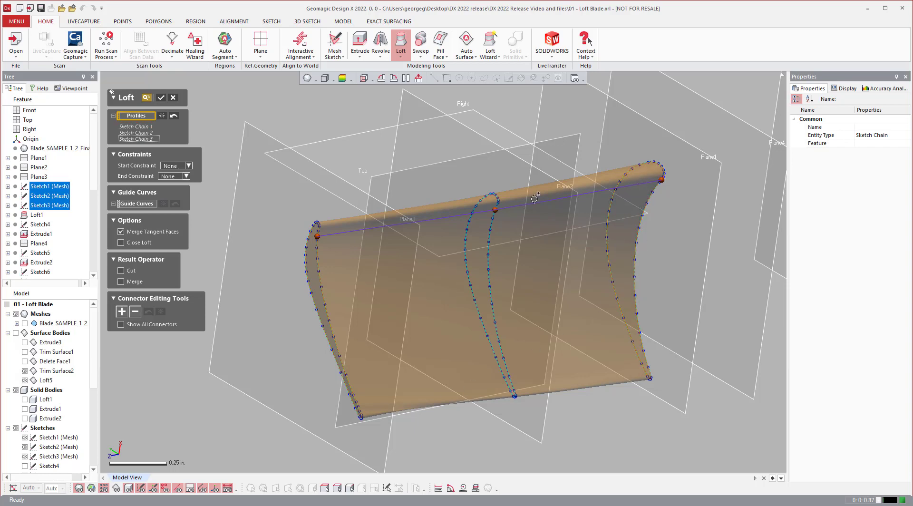
right_click_drag(535, 197, 481, 204)
right_click_drag(391, 167, 382, 158)
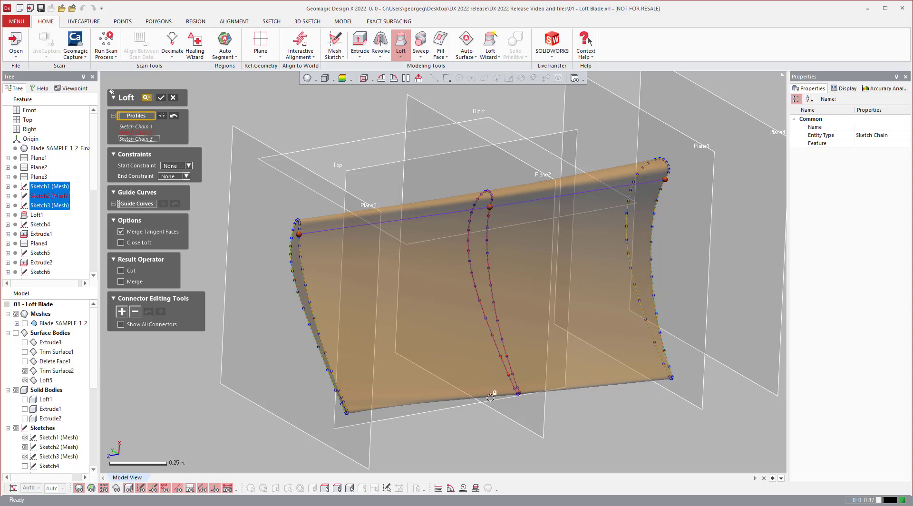
scroll(350, 413, "up", 4)
mouse_move(385, 366)
right_mouse_down()
mouse_move(532, 312)
mouse_move(578, 284)
mouse_move(662, 261)
mouse_move(674, 271)
mouse_move(637, 300)
mouse_move(677, 247)
mouse_move(575, 261)
mouse_move(504, 254)
right_mouse_up()
scroll(504, 253, "down", 3)
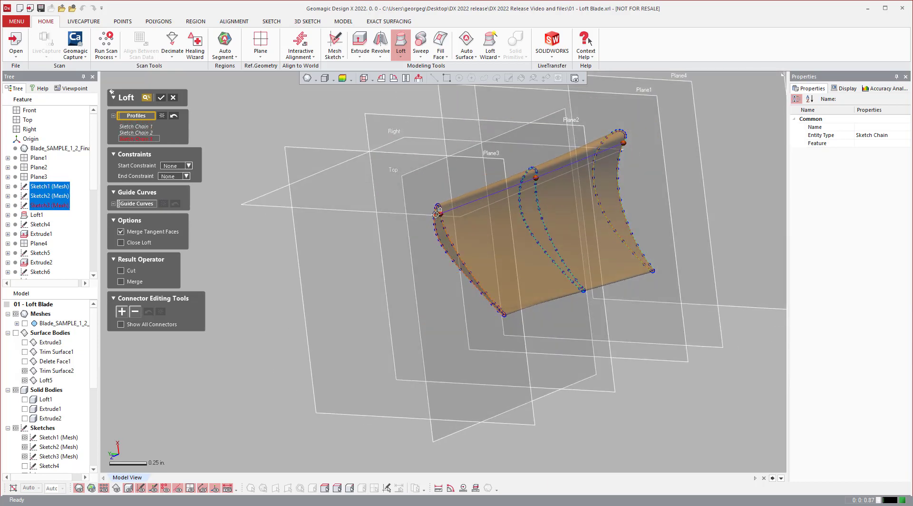
scroll(538, 283, "up", 3)
mouse_move(481, 317)
right_mouse_down()
mouse_move(577, 269)
mouse_move(558, 272)
right_mouse_up()
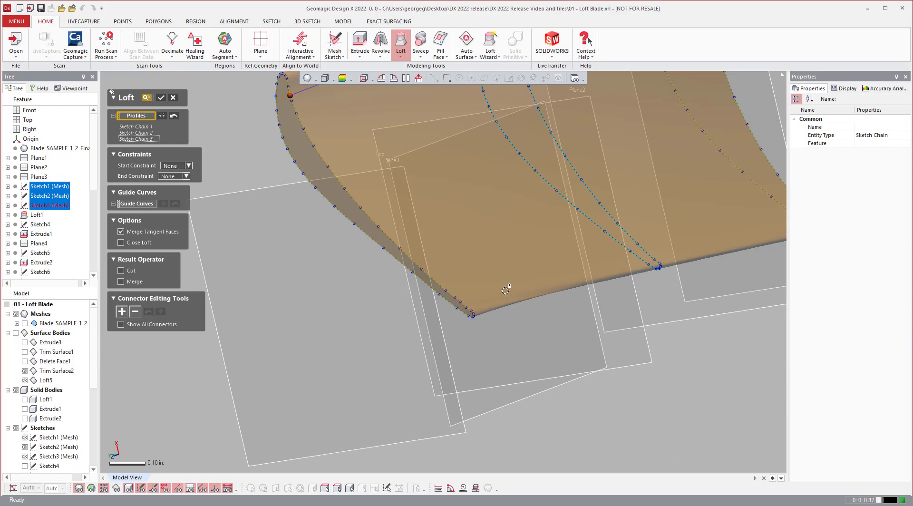
scroll(466, 308, "down", 4)
scroll(520, 286, "up", 4)
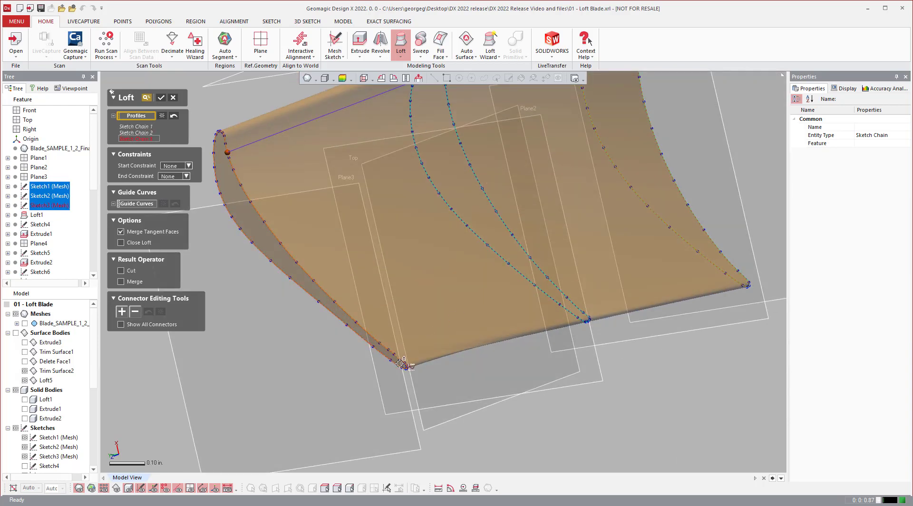
scroll(501, 312, "down", 2)
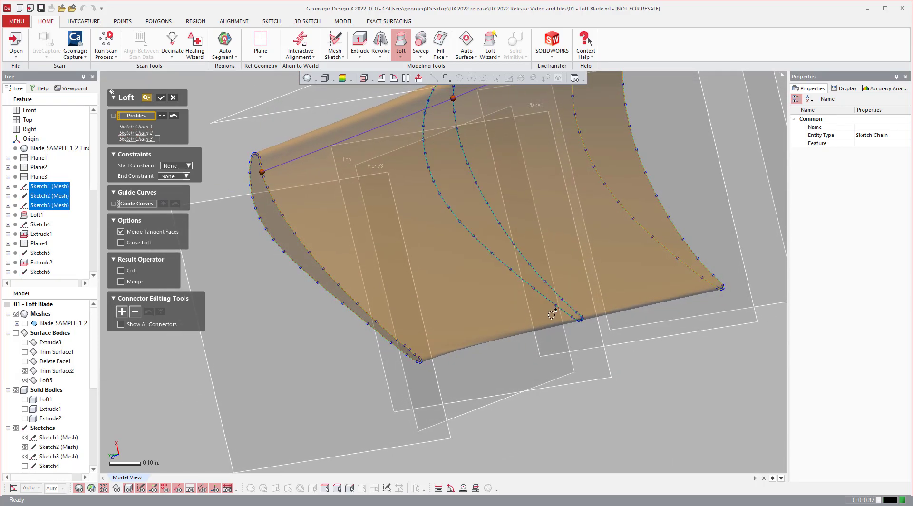
scroll(551, 315, "up", 2)
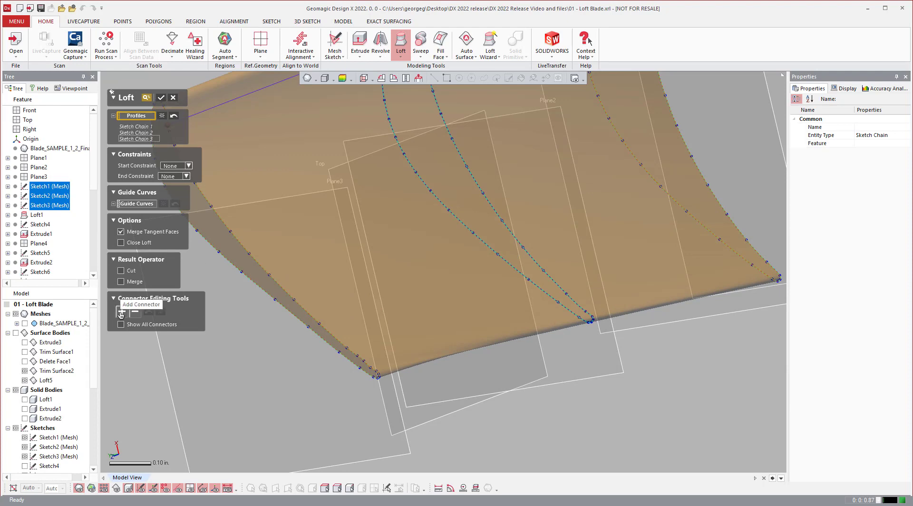
Add a loft connector at the thin edge of Sketch3 and move its middle-profile point closer to that edge
left_click(122, 312)
scroll(380, 352, "up", 3)
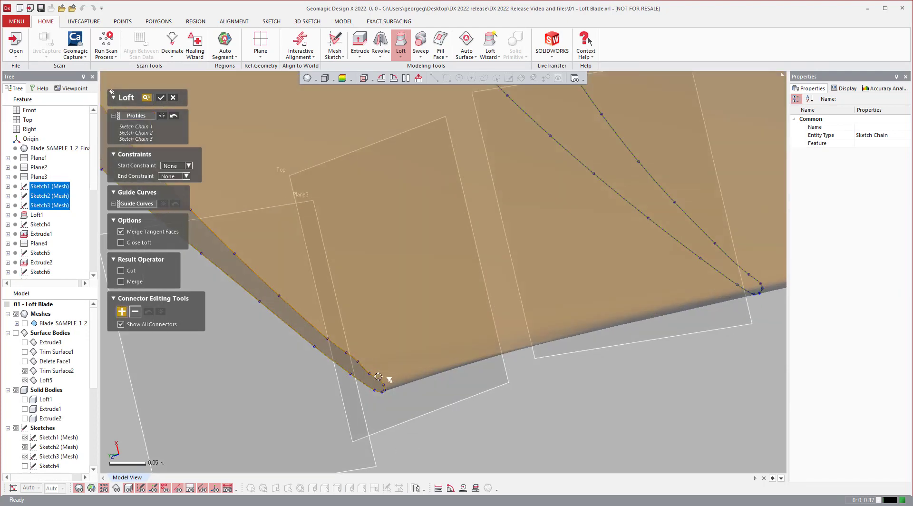
left_click(380, 378)
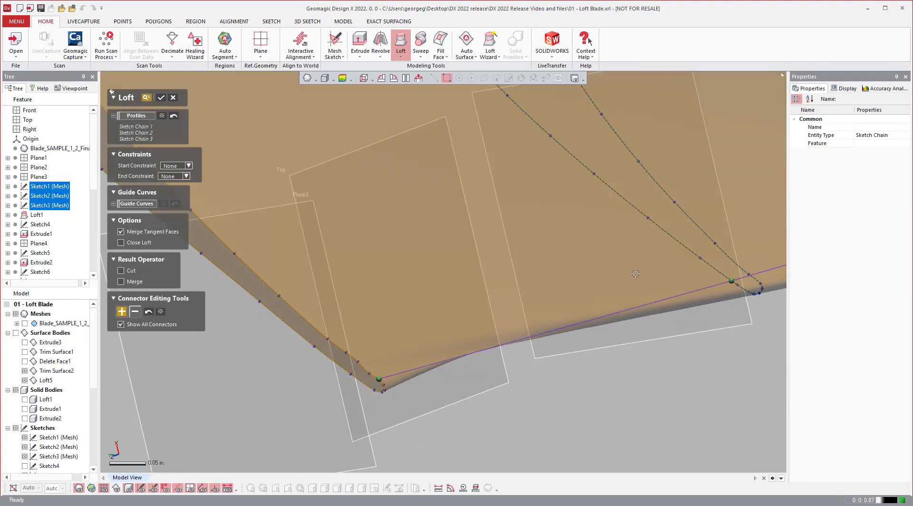
left_click_drag(730, 280, 754, 271)
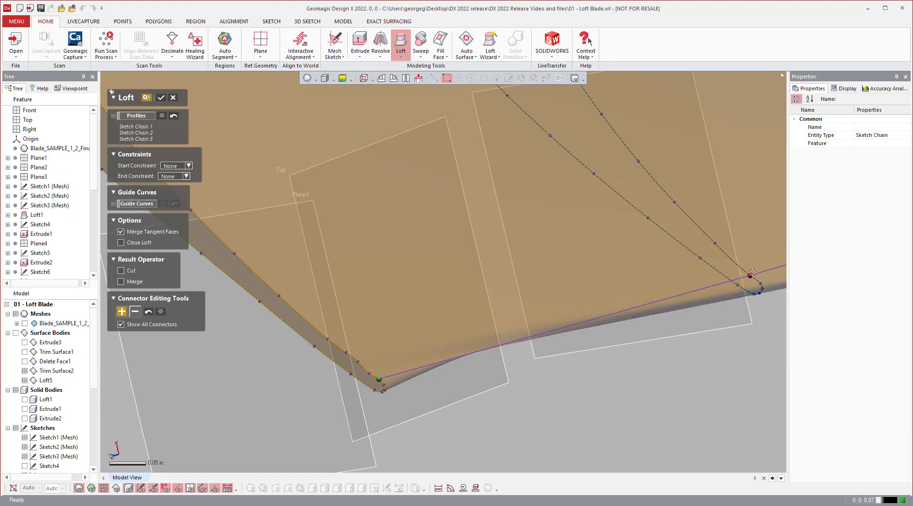
Move the thin-edge connector's point on Sketch1 onto the concave side, close to the profile's tip
scroll(444, 282, "down", 3)
scroll(368, 268, "down", 4)
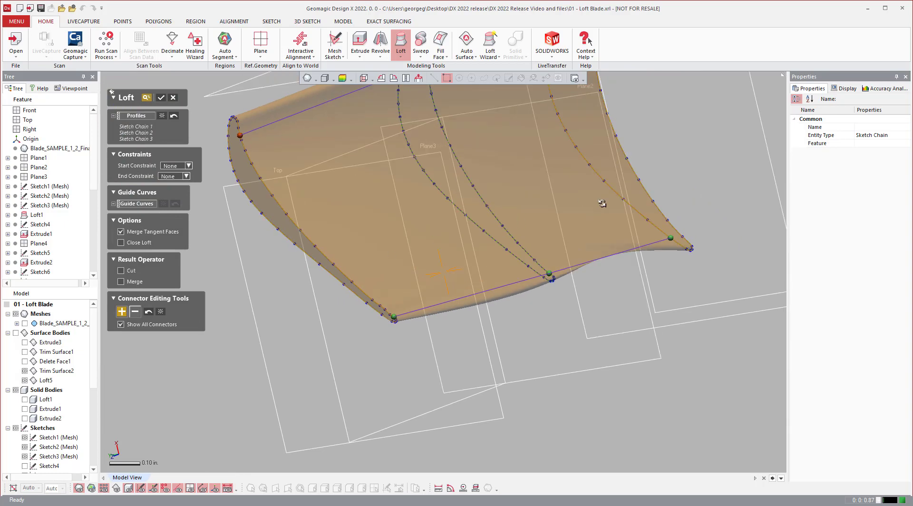
scroll(602, 203, "up", 3)
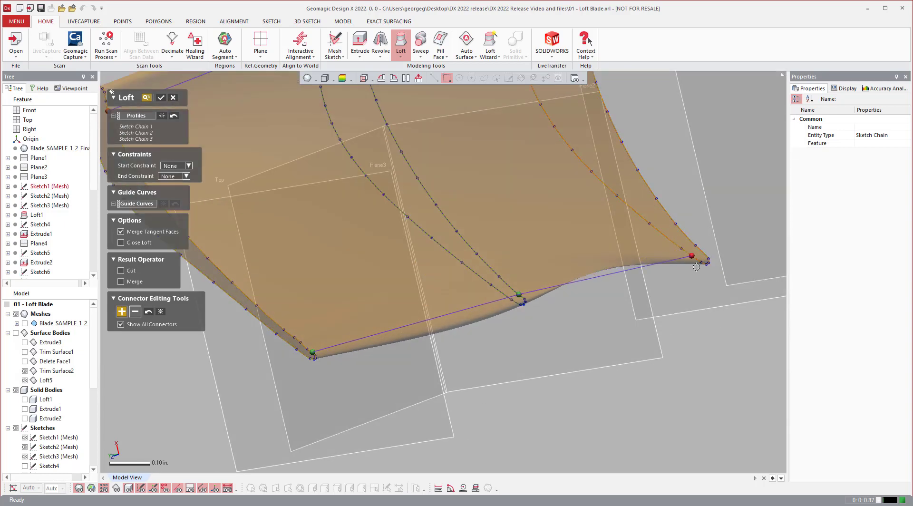
left_click_drag(696, 267, 697, 240)
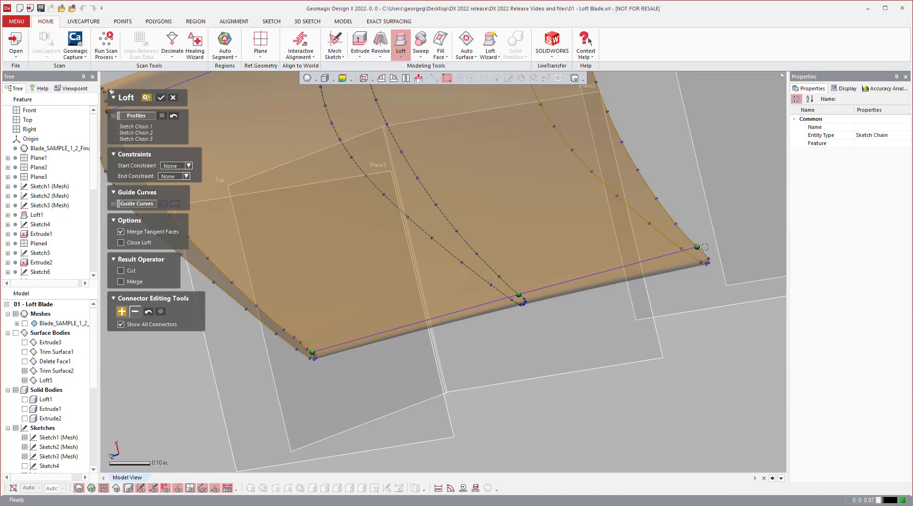
left_click_drag(699, 246, 702, 248)
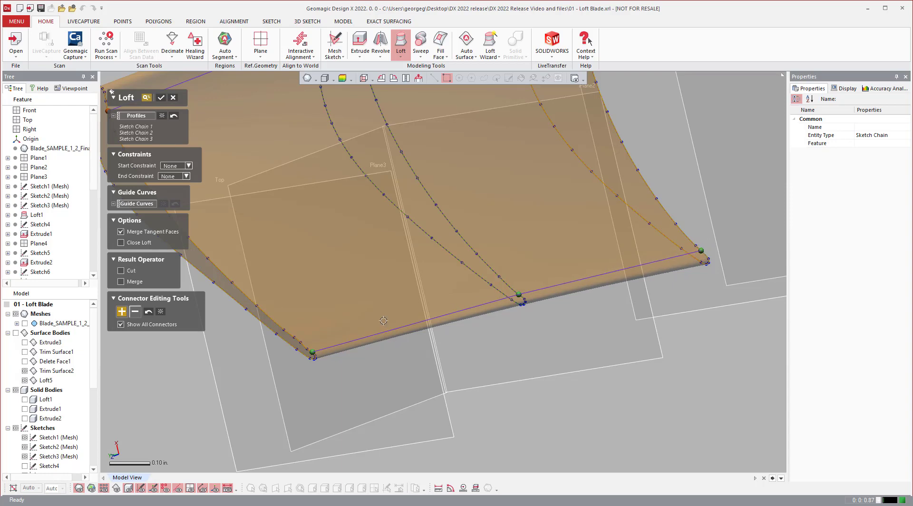
Add two more loft connectors from Sketch3, one on the concave side and one on the convex side
right_click_drag(346, 330, 324, 231)
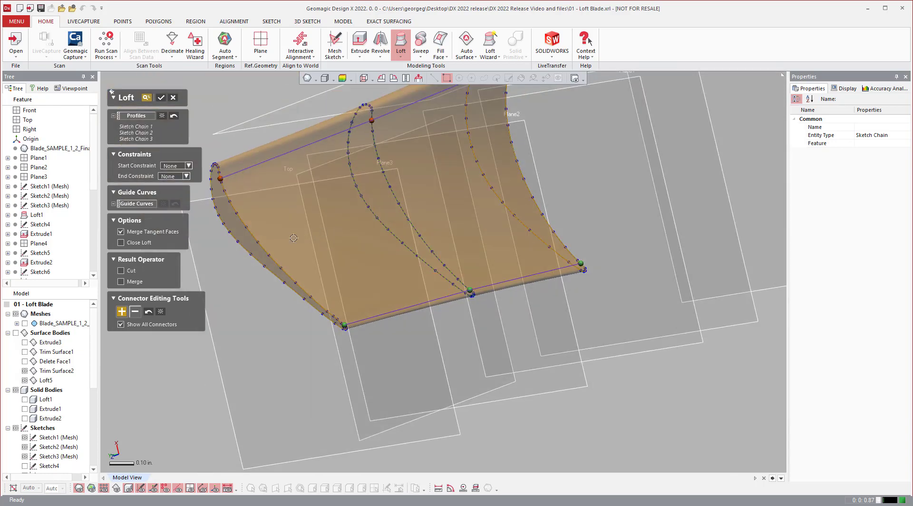
left_click(268, 254)
right_click_drag(505, 179, 439, 249)
scroll(349, 339, "up", 3)
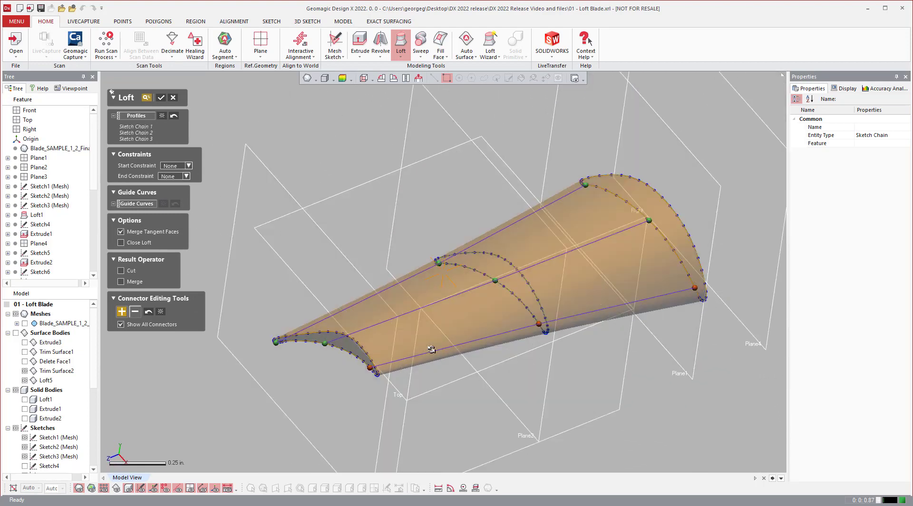
left_click(347, 340)
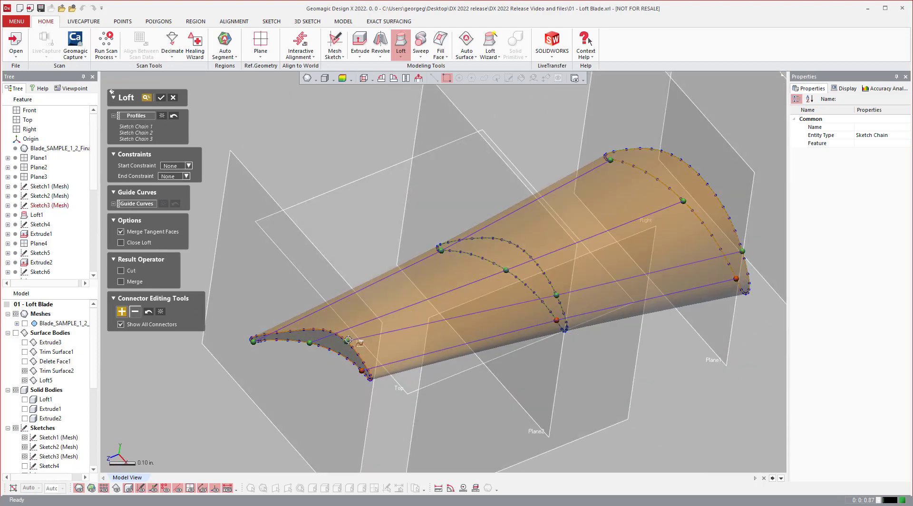
Adjust the position of a connector point on the blade's convex side
scroll(666, 260, "down", 3)
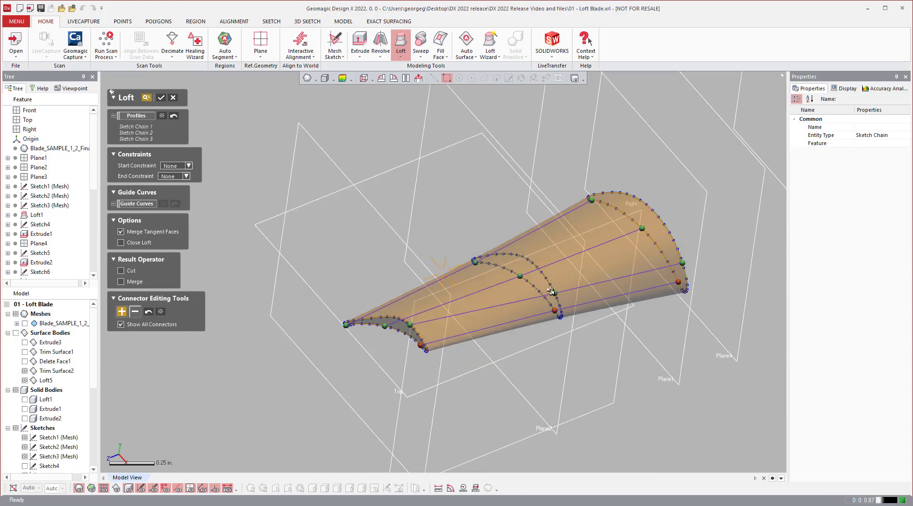
right_click_drag(666, 259, 589, 237)
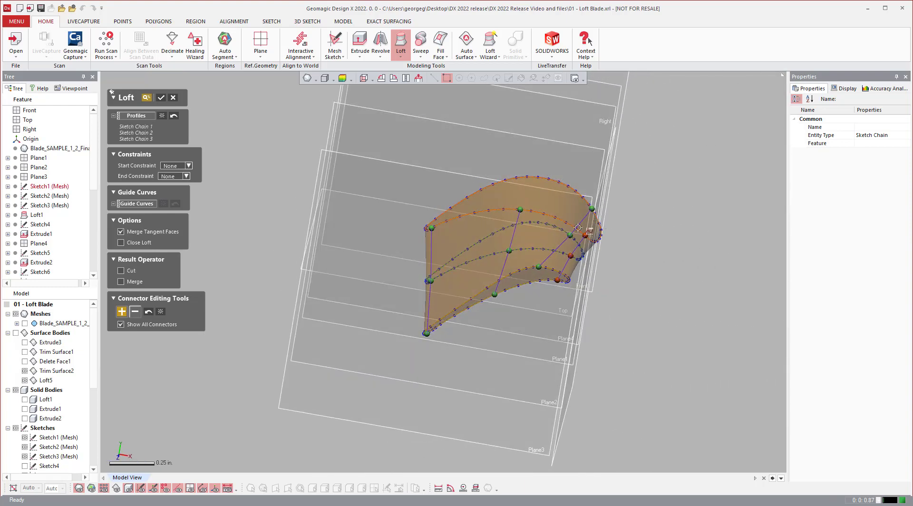
left_click_drag(570, 233, 577, 195)
mouse_move(567, 203)
right_mouse_down()
mouse_move(530, 299)
mouse_move(424, 272)
mouse_move(439, 273)
mouse_move(397, 272)
mouse_move(424, 272)
right_mouse_up()
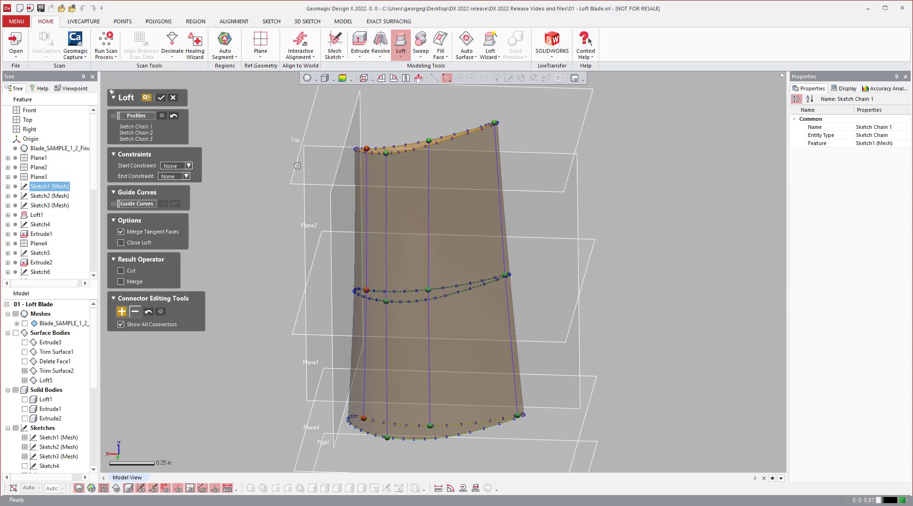
Create the lofted blade body from the three connected profiles and undo that loft
left_click(160, 98)
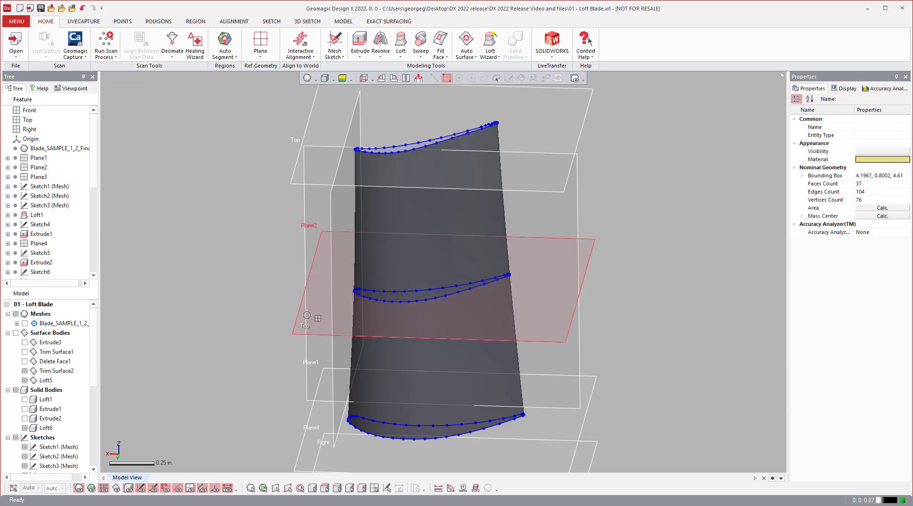
right_click_drag(471, 186, 428, 249)
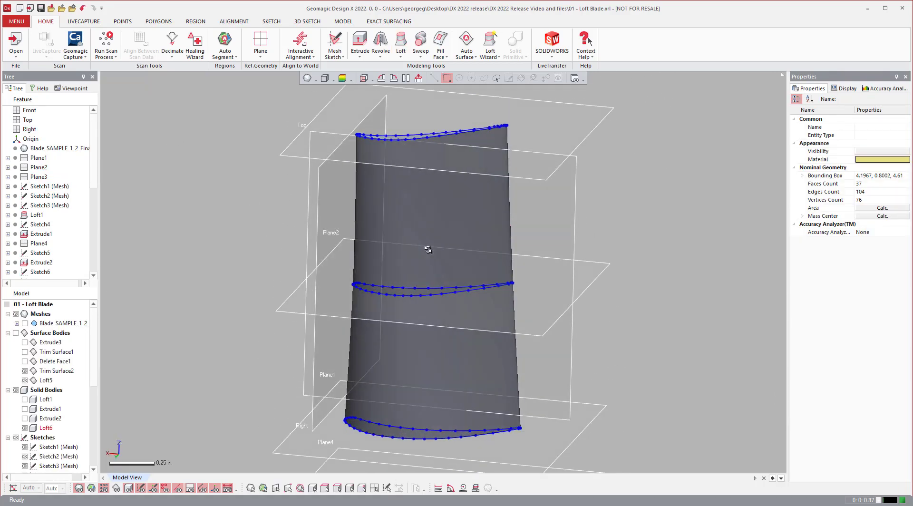
key("ctrl+z")
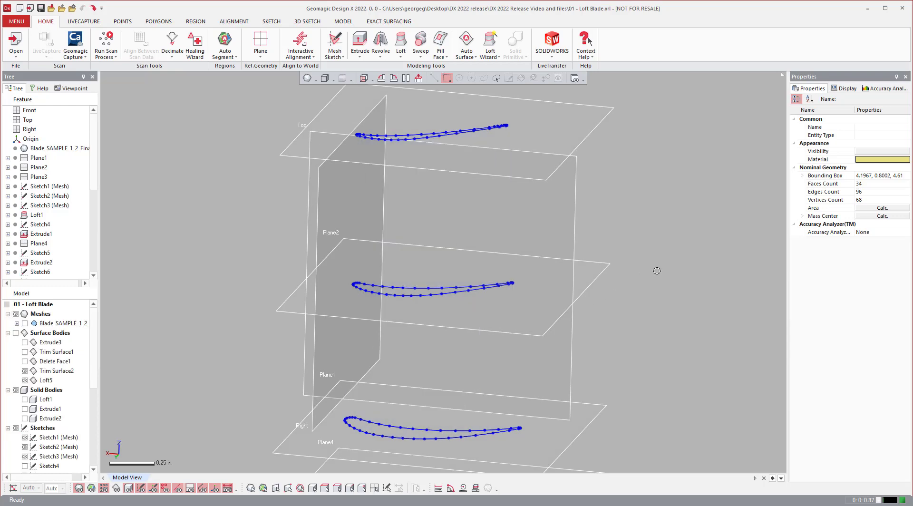
Show the surface bodies, then hide Loft5 and the sketches so the trimmed blade surface's notch along the rounded edge is exposed
right_click_drag(398, 231, 401, 232)
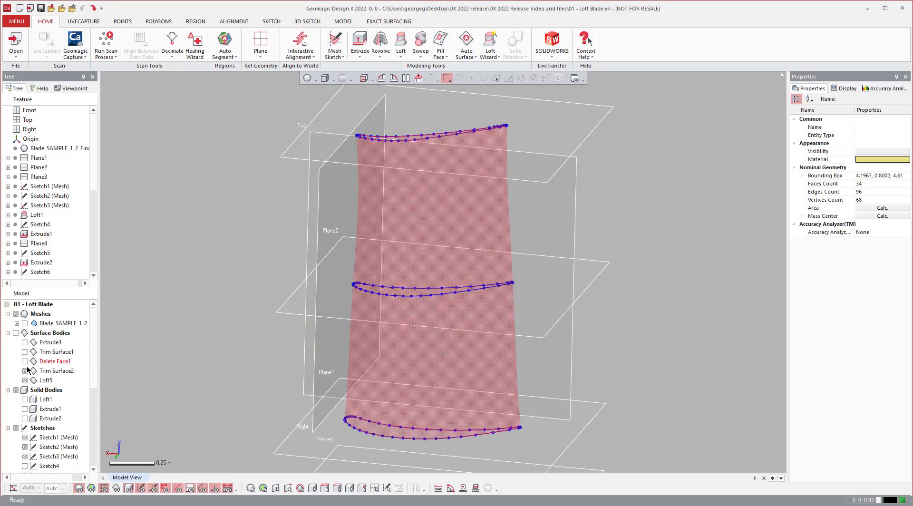
left_click(16, 334)
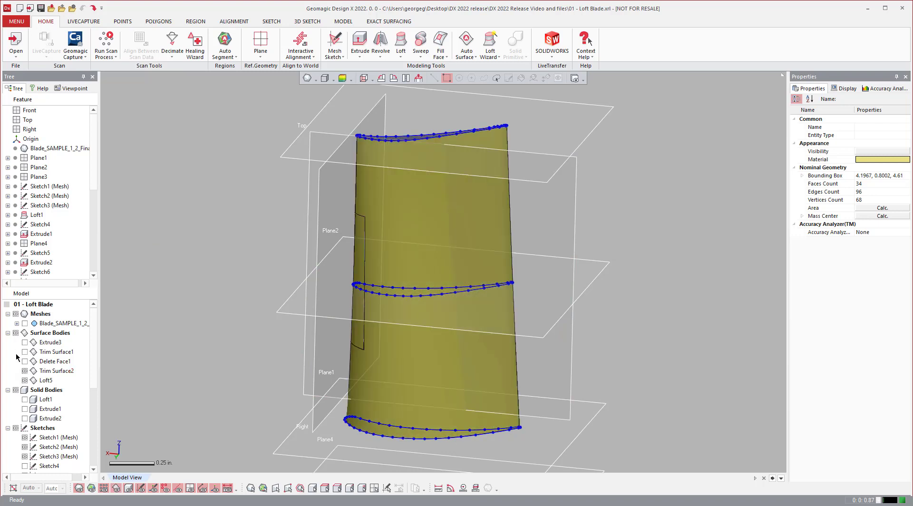
right_click_drag(258, 279, 499, 199)
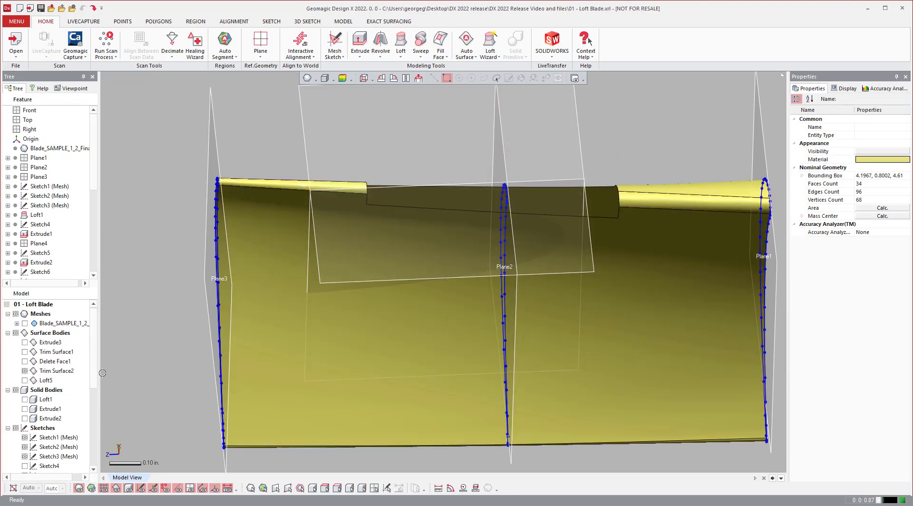
key("ctrl+6")
mouse_move(176, 328)
right_mouse_down()
mouse_move(203, 227)
mouse_move(363, 189)
right_mouse_up()
right_click_drag(581, 196, 581, 196)
right_click_drag(442, 156, 451, 126)
right_click_drag(531, 130, 498, 123)
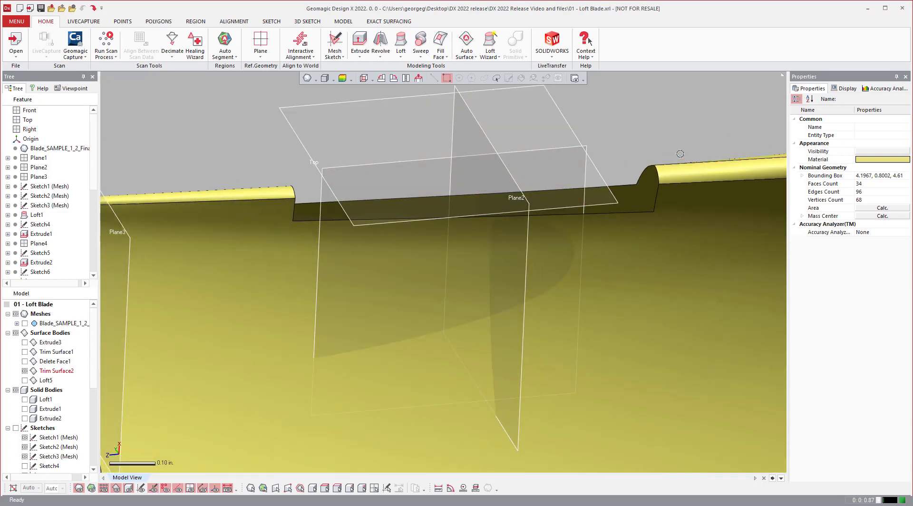
mouse_move(437, 282)
right_mouse_down()
mouse_move(423, 293)
mouse_move(434, 277)
right_mouse_up()
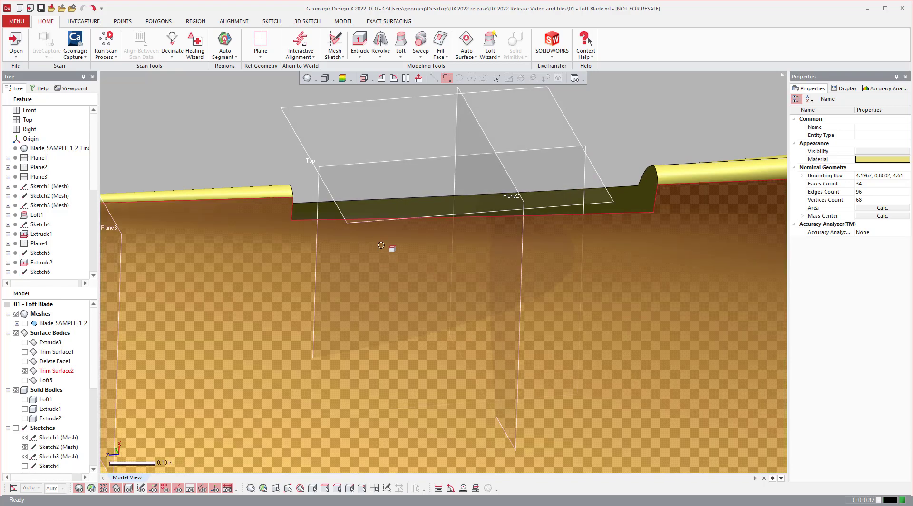
Examine the individual edges bounding the notch in the trimmed blade surface, then clear the selection
left_click(311, 204)
left_click(312, 220)
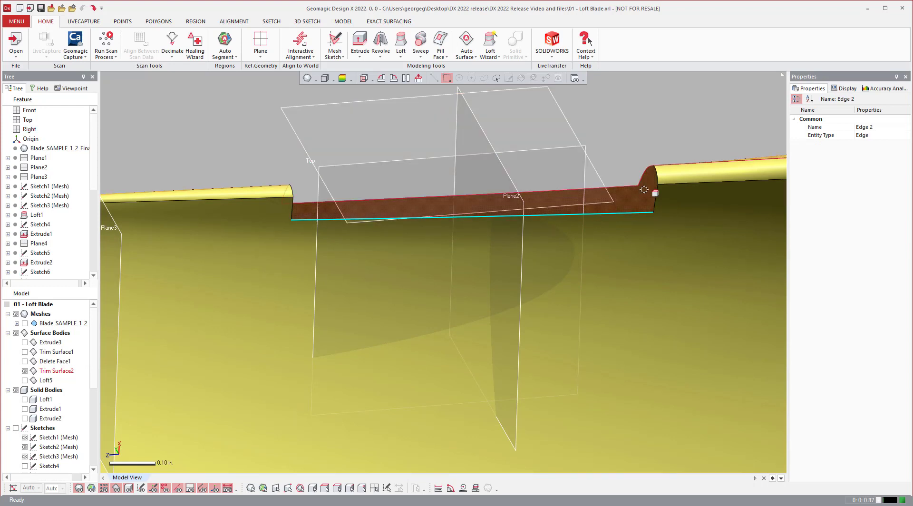
left_click(292, 209)
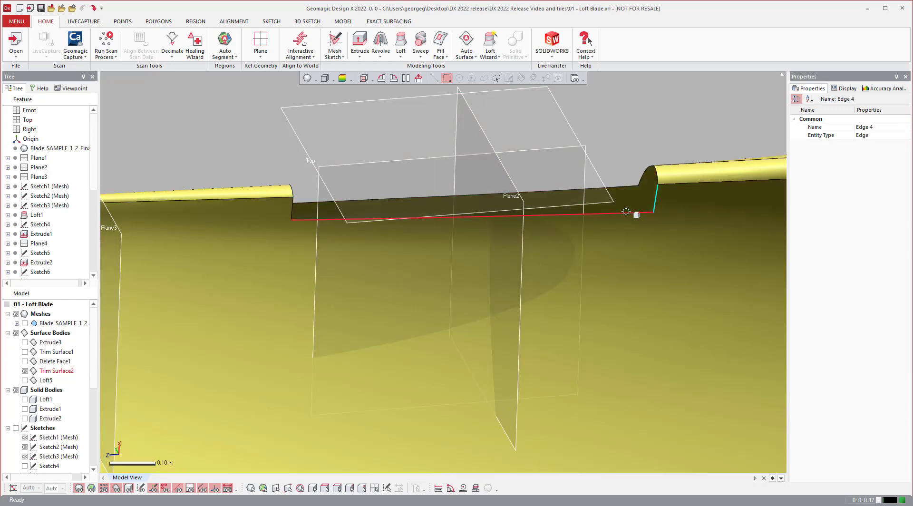
key("Escape")
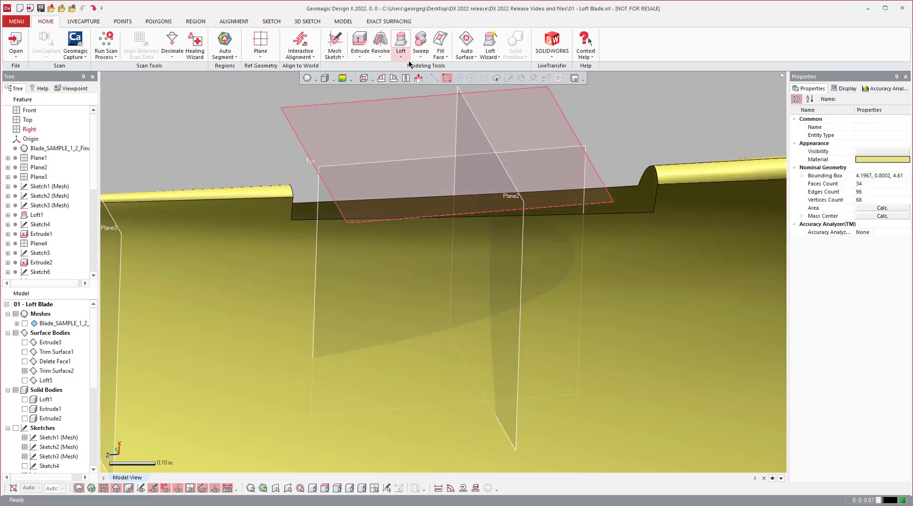
Start a loft using two composite profiles made from the connected edges at each end of the notch
left_click(401, 43)
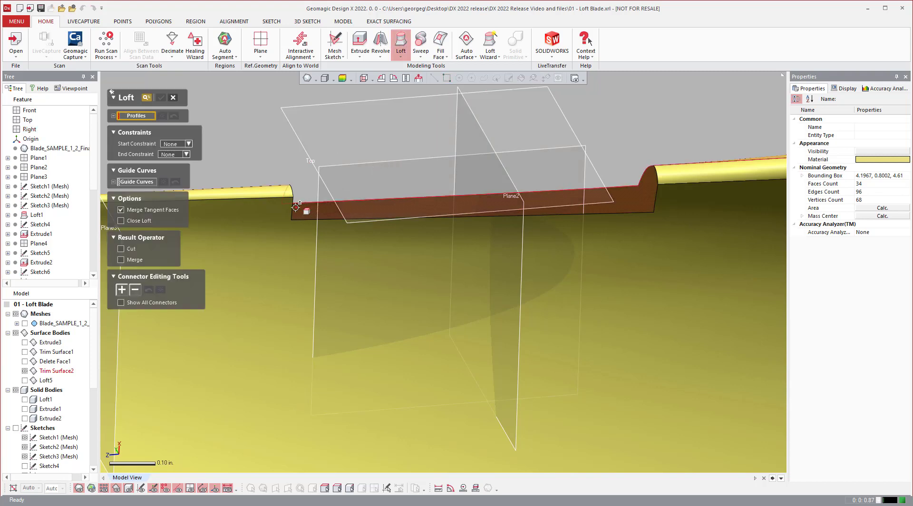
left_click(293, 191)
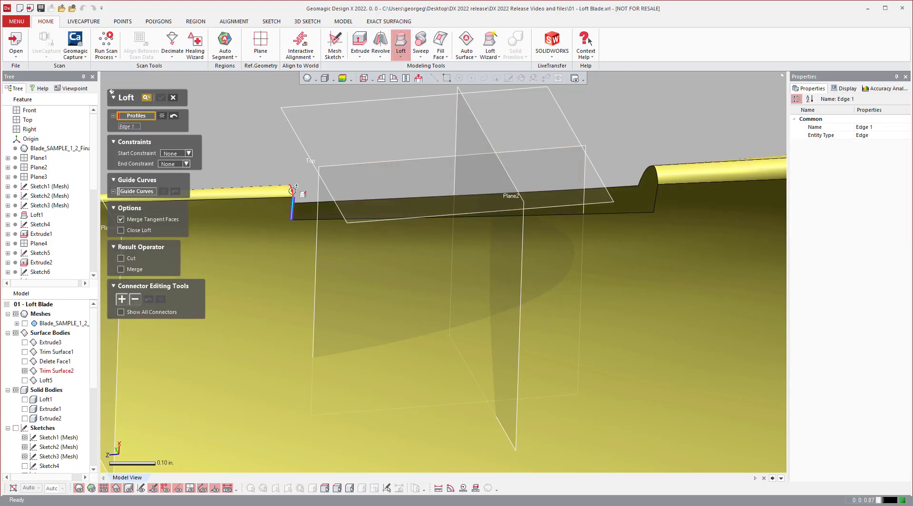
left_click(292, 190)
mouse_move(341, 176)
right_mouse_down()
mouse_move(317, 191)
mouse_move(380, 127)
mouse_move(466, 161)
mouse_move(579, 180)
mouse_move(653, 149)
right_mouse_up()
left_click(584, 118)
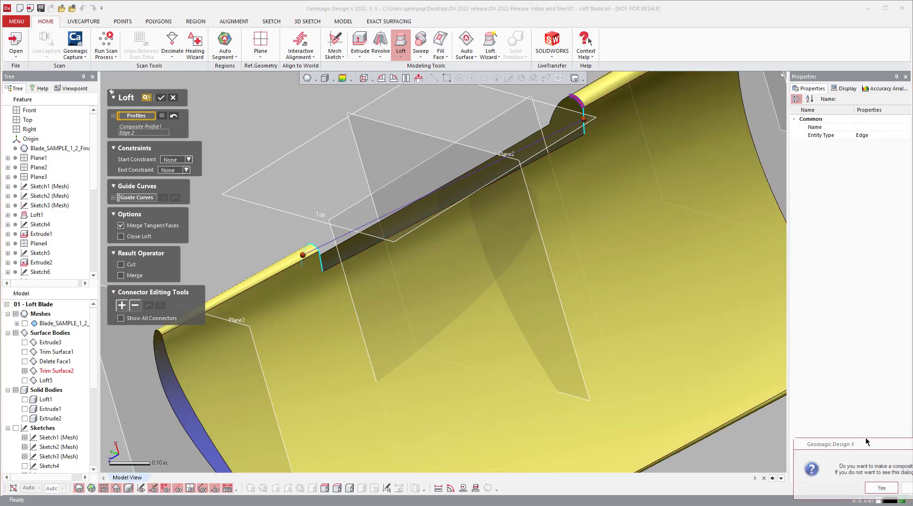
left_click(873, 474)
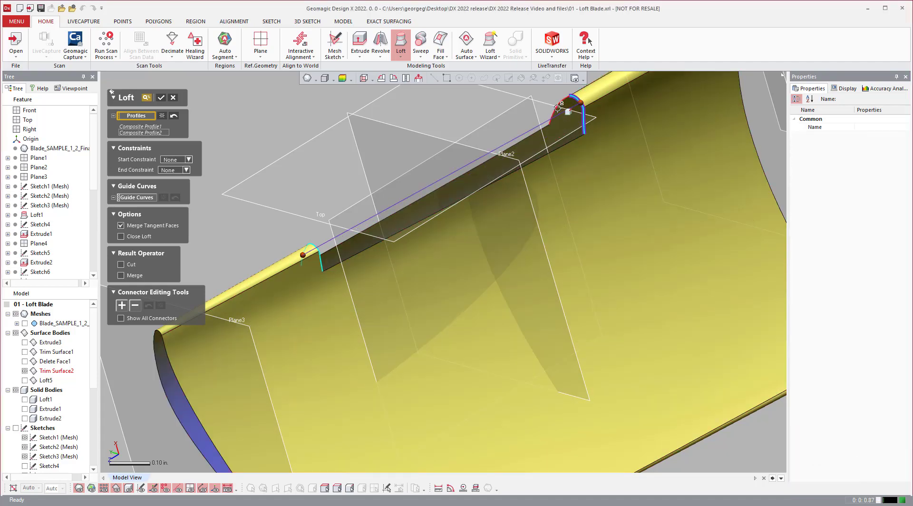
left_click(557, 107)
mouse_move(543, 172)
right_mouse_down()
mouse_move(672, 327)
mouse_move(259, 356)
mouse_move(476, 225)
mouse_move(464, 261)
mouse_move(375, 251)
mouse_move(410, 203)
mouse_move(481, 187)
mouse_move(429, 195)
right_mouse_up()
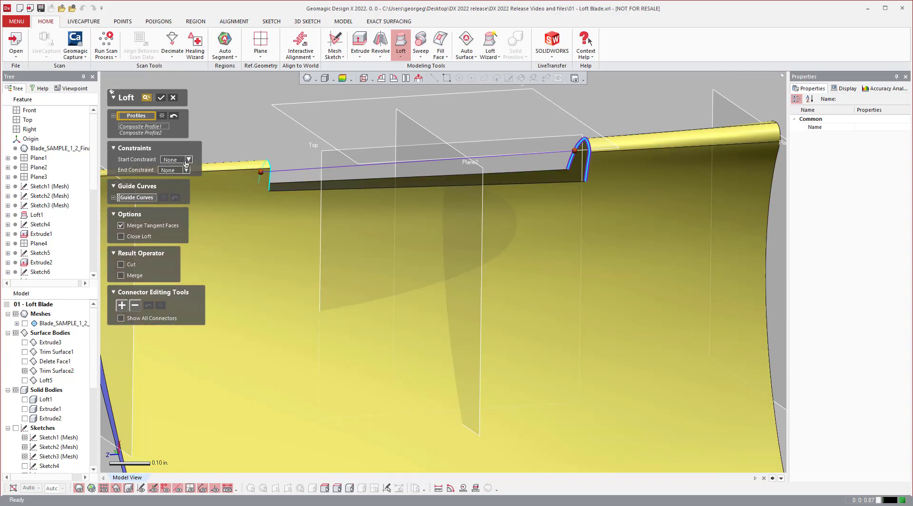
Set both the start and end constraints of the loft to Tangency To Face
left_click(188, 161)
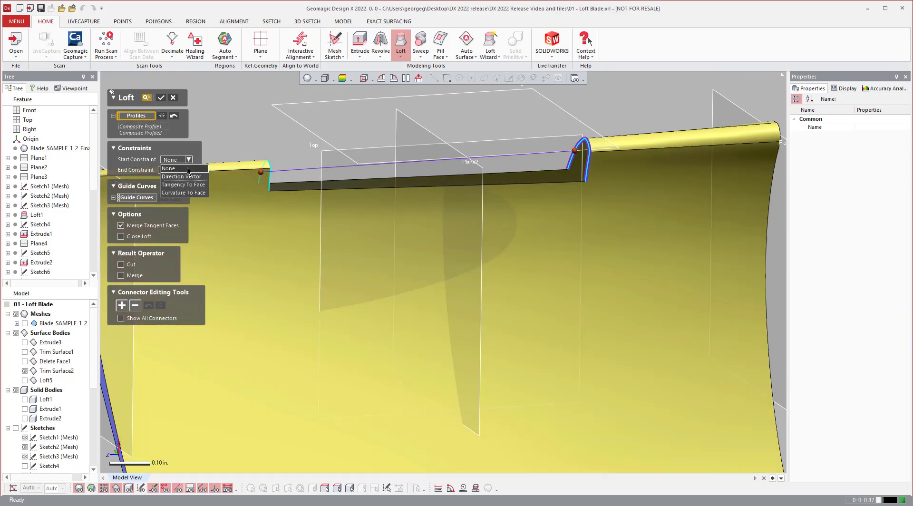
left_click(191, 185)
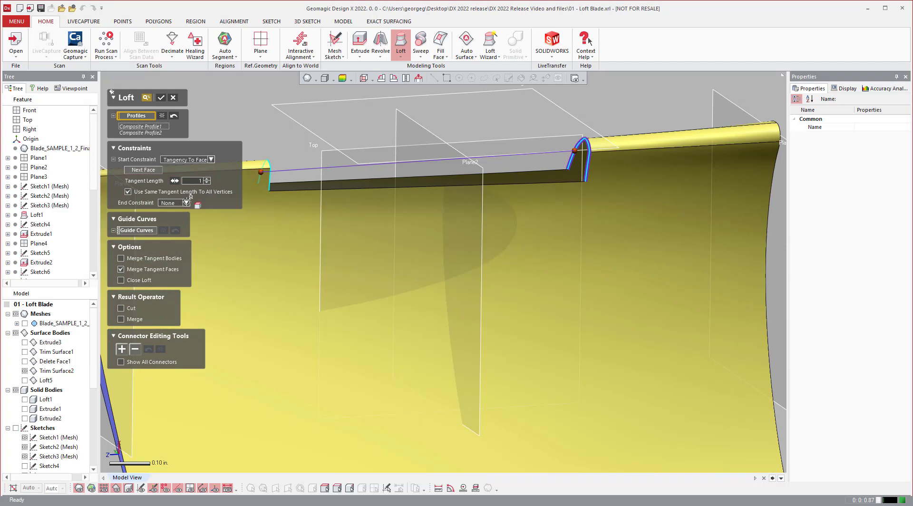
left_click(186, 202)
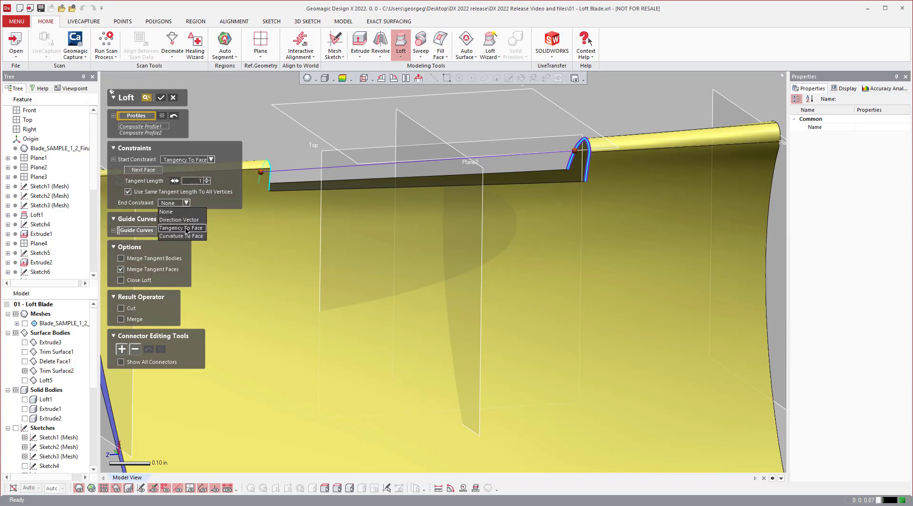
left_click(186, 231)
mouse_move(523, 247)
right_mouse_down()
mouse_move(495, 204)
mouse_move(487, 222)
right_mouse_up()
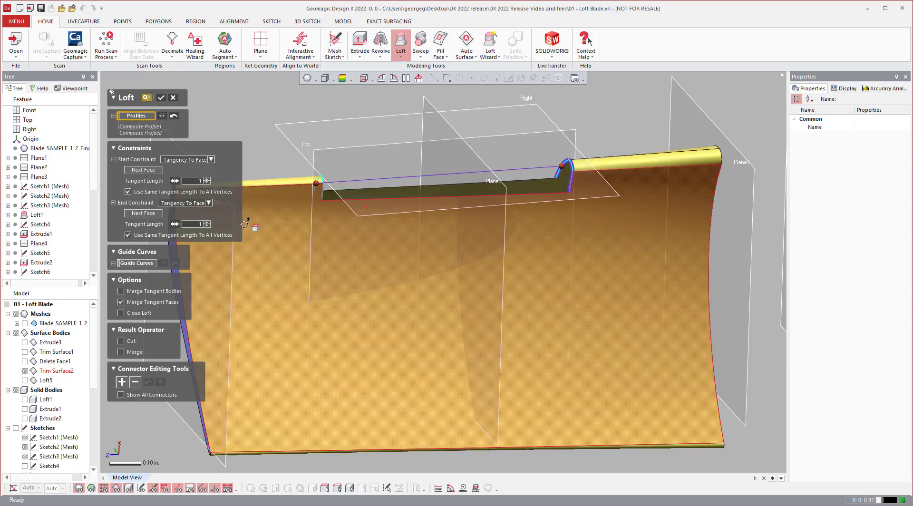
left_click(138, 264)
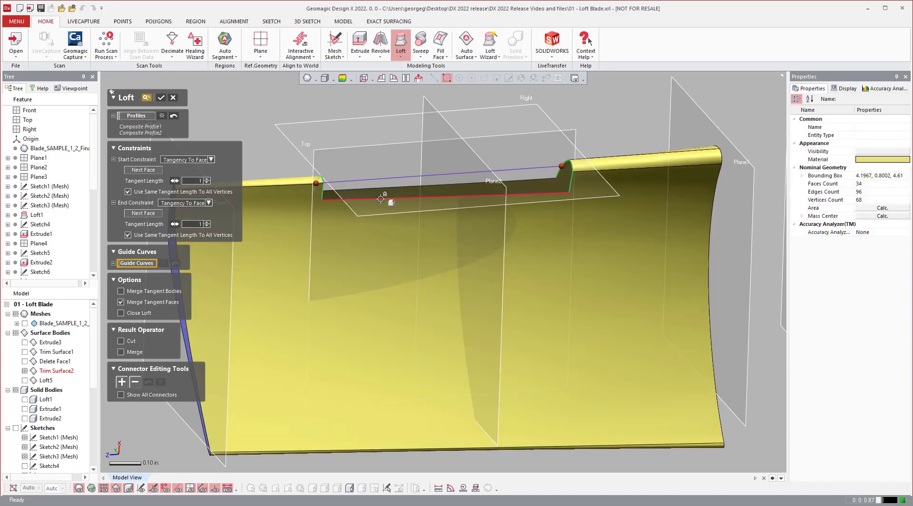
left_click(381, 198)
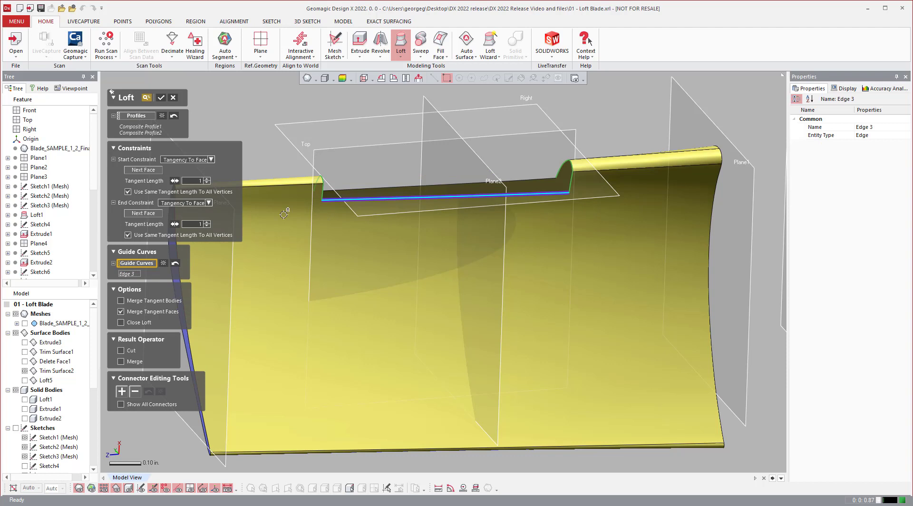
left_click(373, 188)
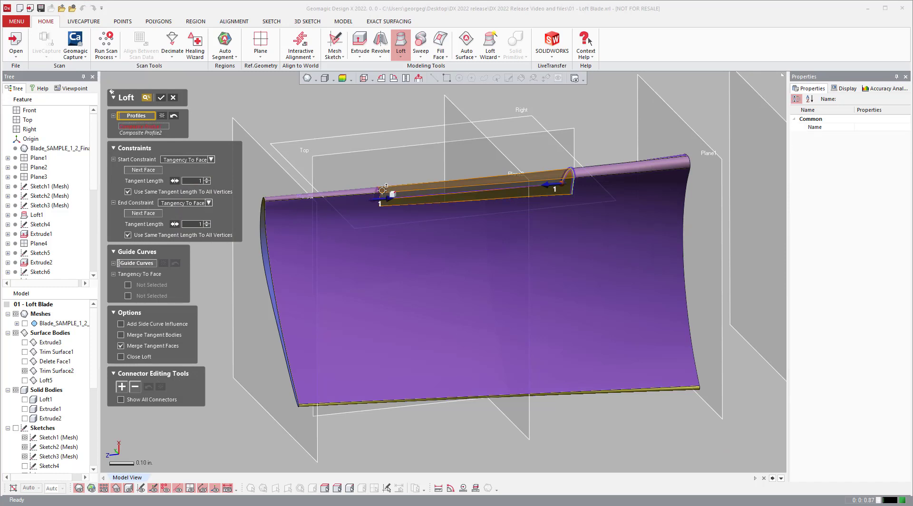
Add the notch's two long edges as loft guide curves and enable Tangency To Face for both
left_click(143, 263)
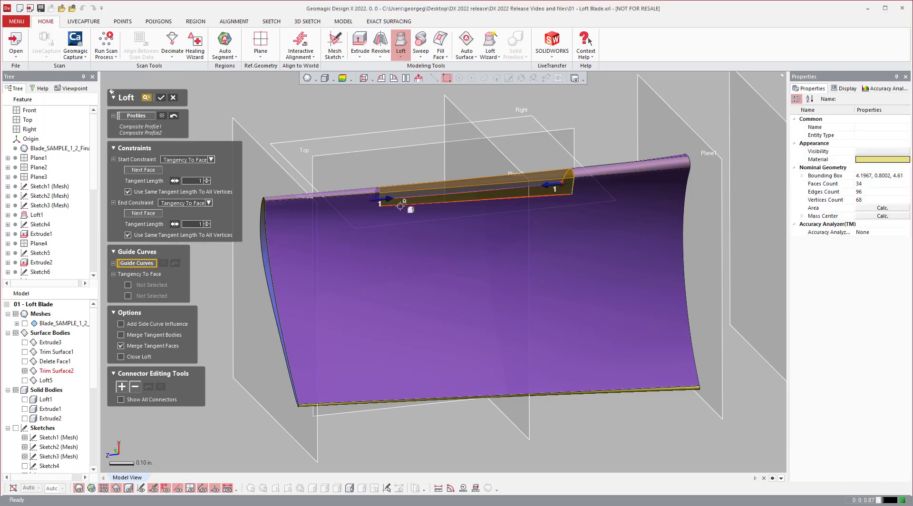
left_click(467, 205)
right_click_drag(465, 205, 438, 189)
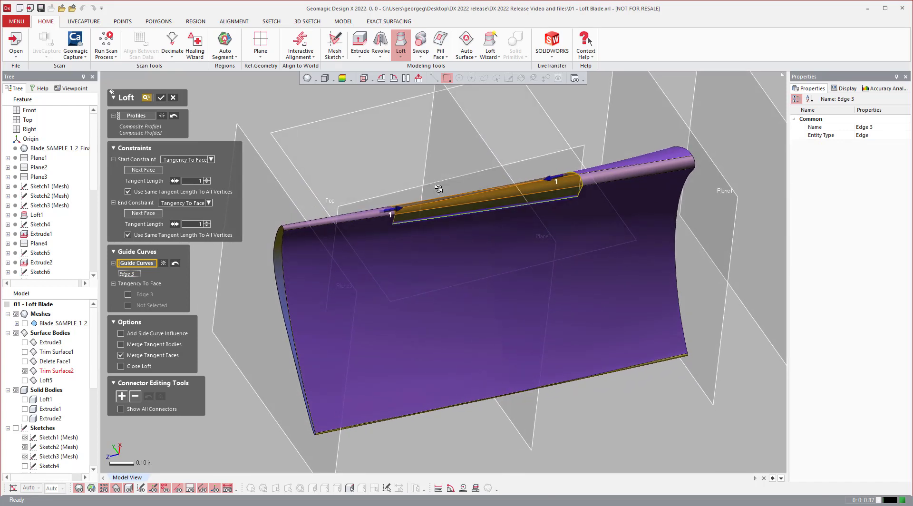
left_click(436, 198)
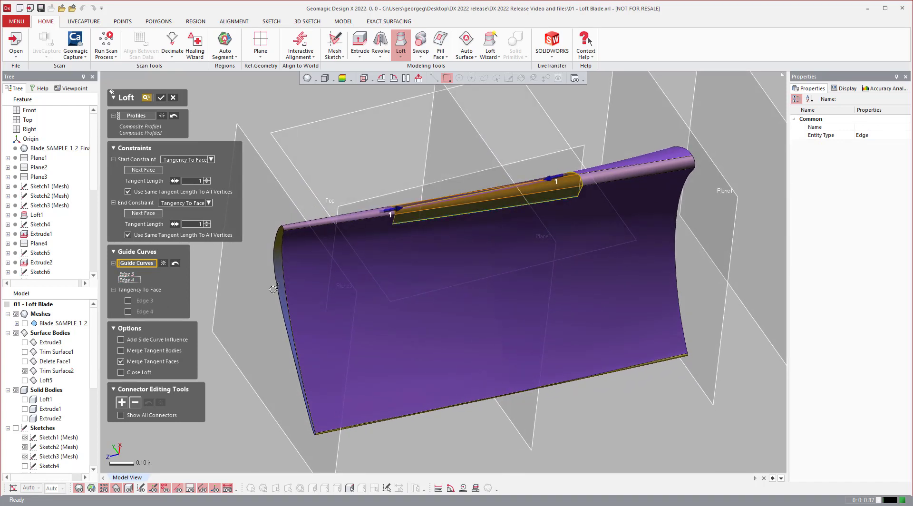
right_click_drag(162, 285, 135, 295)
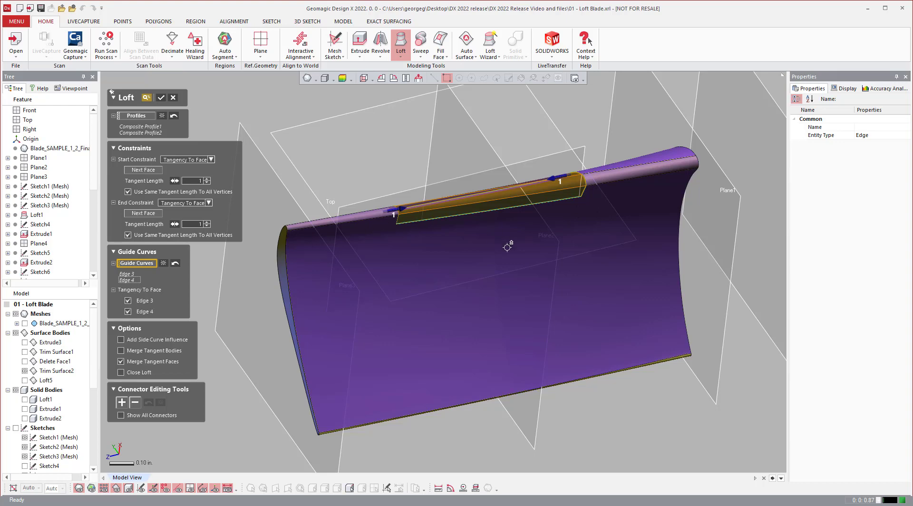
Create the loft surface that fills the notch and inspect how it blends into the surrounding blade surface
right_click_drag(507, 247, 650, 144)
scroll(420, 217, "up", 5)
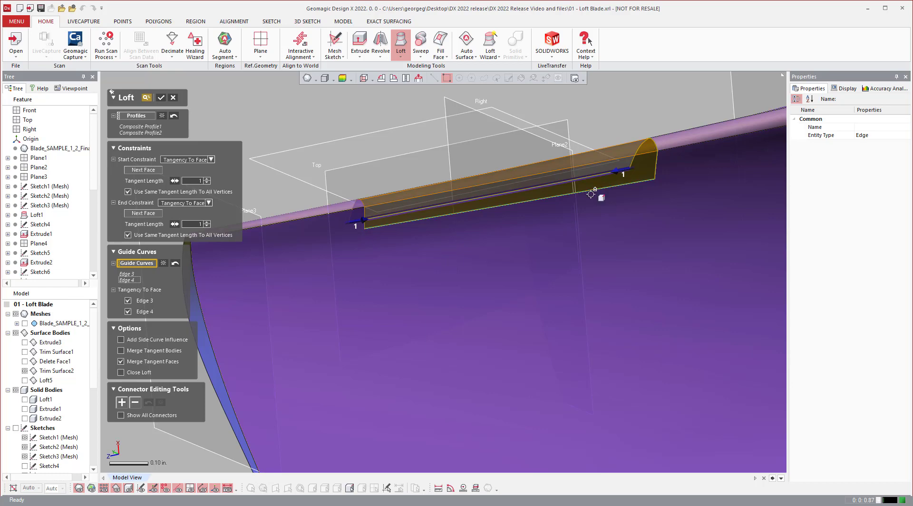
left_click(161, 98)
mouse_move(475, 228)
right_mouse_down()
mouse_move(477, 253)
mouse_move(656, 258)
mouse_move(752, 246)
mouse_move(483, 243)
right_mouse_up()
right_click_drag(735, 310, 727, 248)
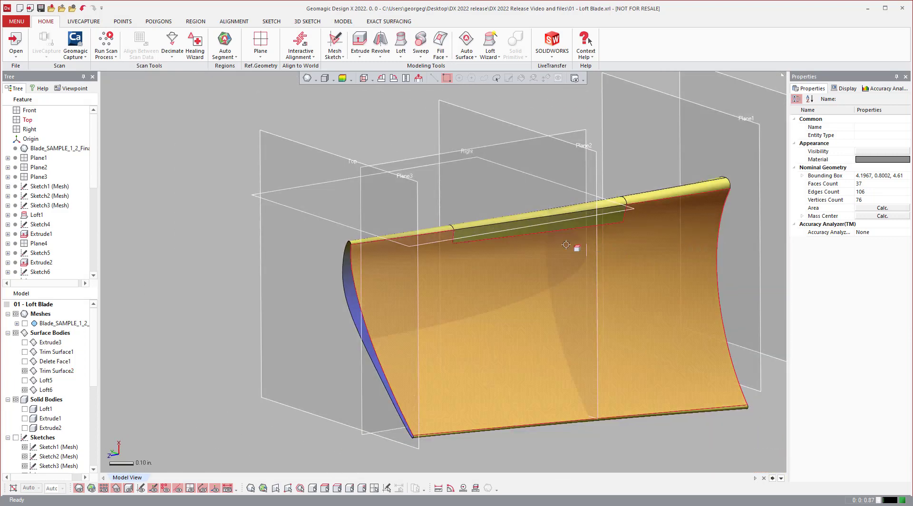
right_click_drag(566, 245, 587, 225)
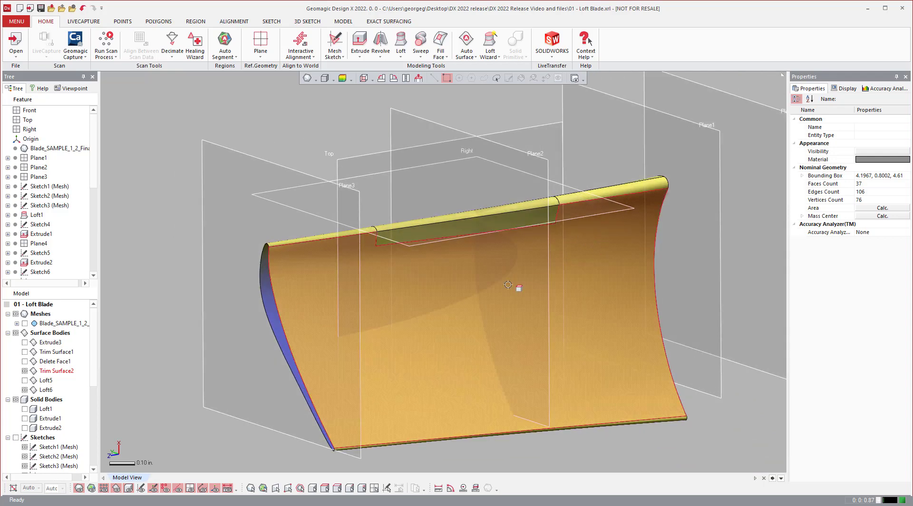
right_click_drag(480, 277, 592, 247)
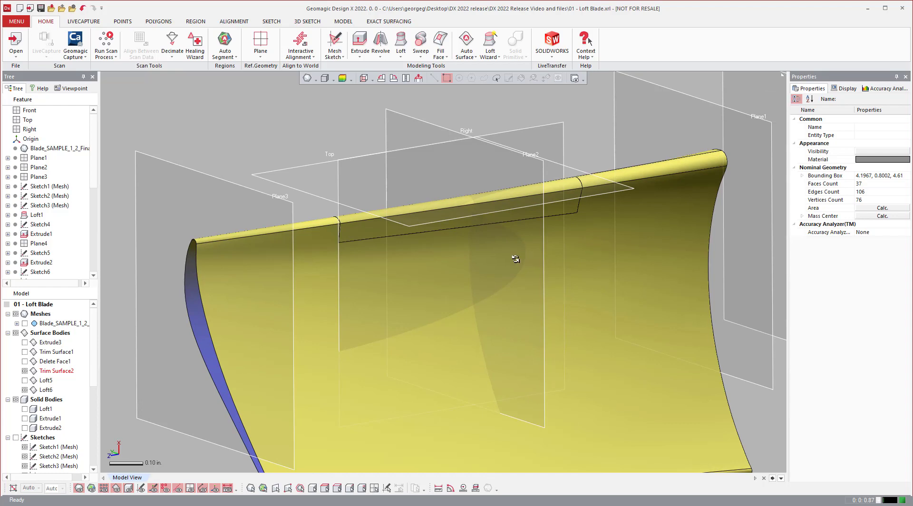
scroll(451, 254, "down", 3)
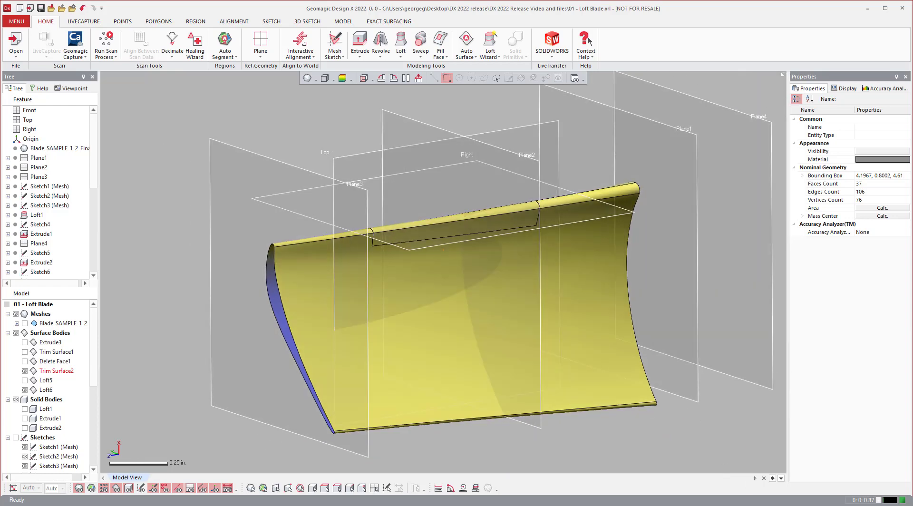